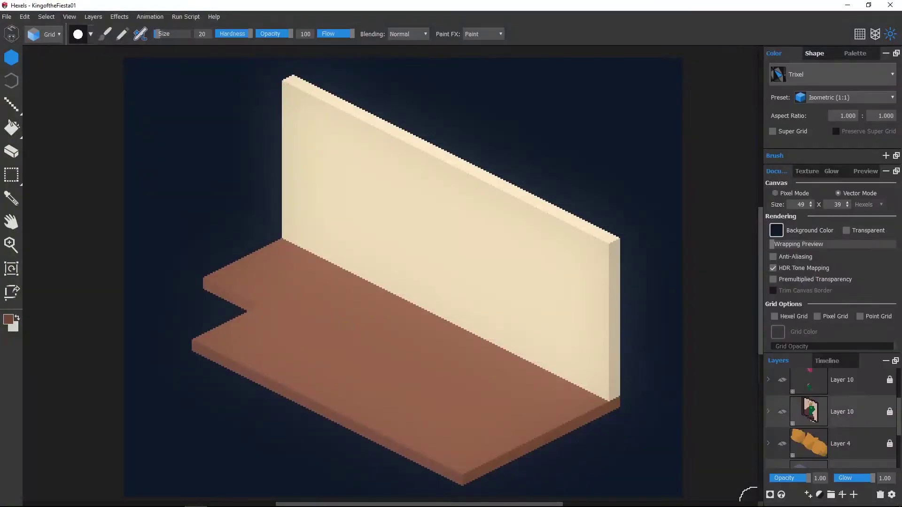
pyautogui.click(831, 75)
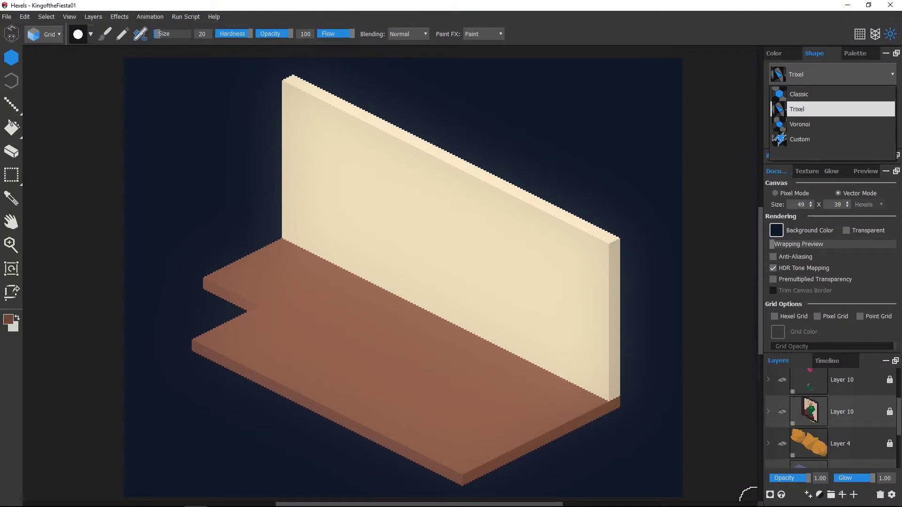
pyautogui.press('Escape')
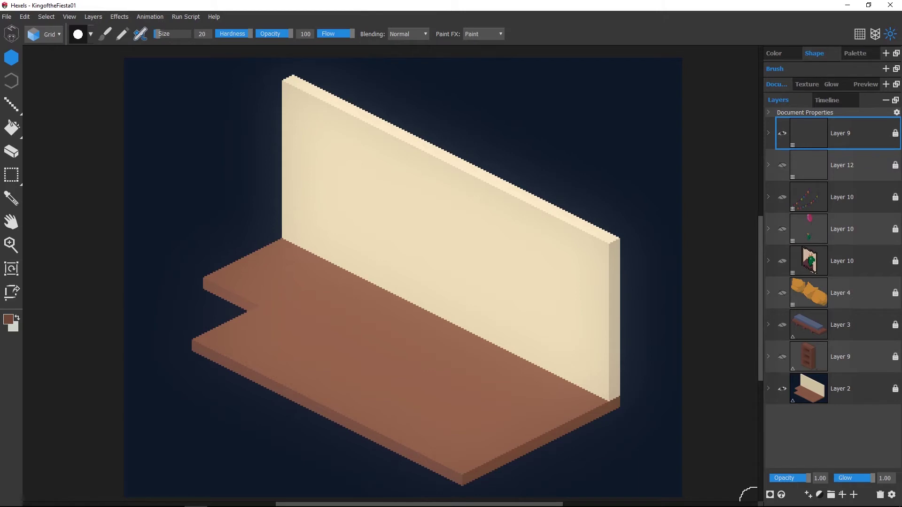
# - Add a new layer above the room layer and draw a brown cube on the floor against the wall
pyautogui.click(792, 368)
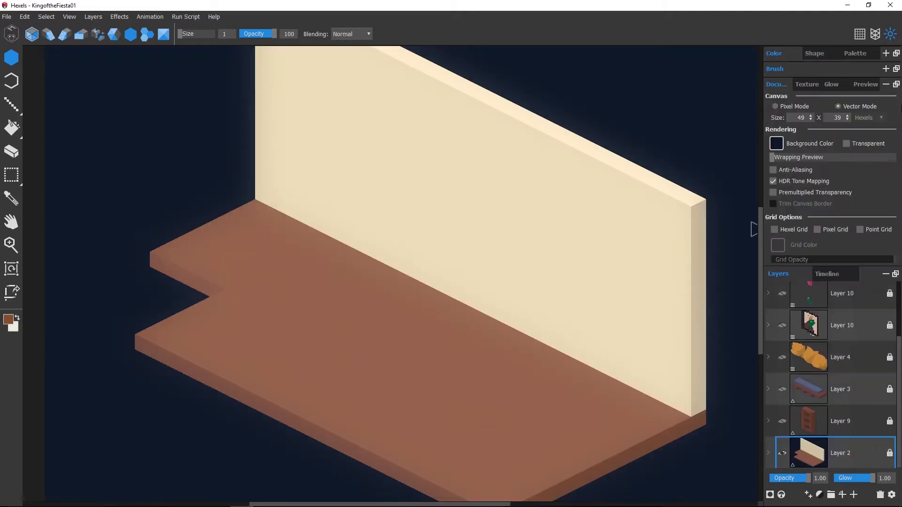
pyautogui.click(853, 497)
pyautogui.moveTo(535, 305)
pyautogui.mouseDown()
pyautogui.moveTo(497, 362)
pyautogui.moveTo(519, 294)
pyautogui.moveTo(472, 296)
pyautogui.moveTo(490, 324)
pyautogui.moveTo(479, 347)
pyautogui.mouseUp()
pyautogui.press('alt')
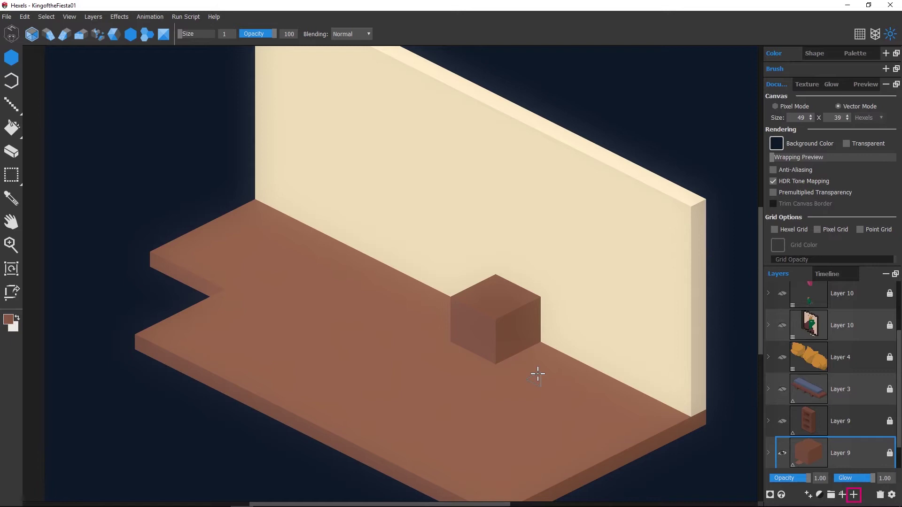
# - Switch the canvas to Pixel Mode with a hexel resolution of 8 pixels/hexel and the size unit set to Pixels
pyautogui.click(799, 104)
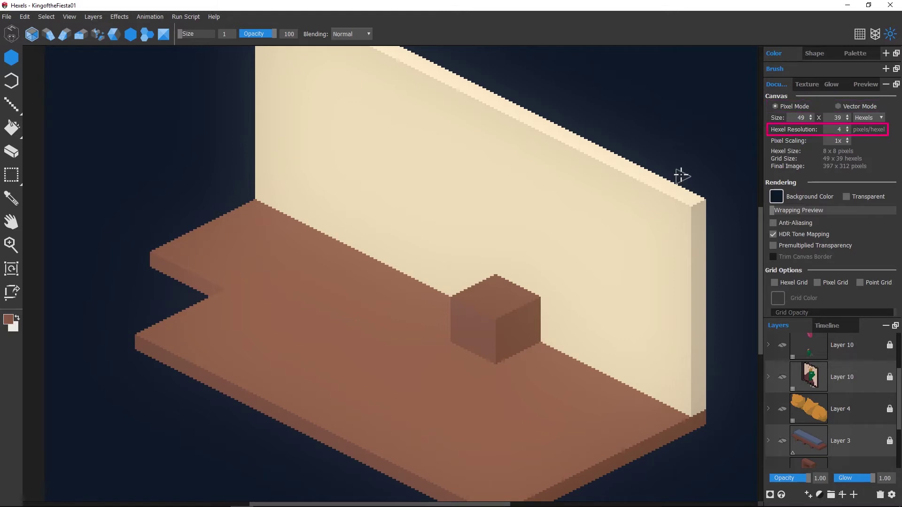
pyautogui.click(848, 132)
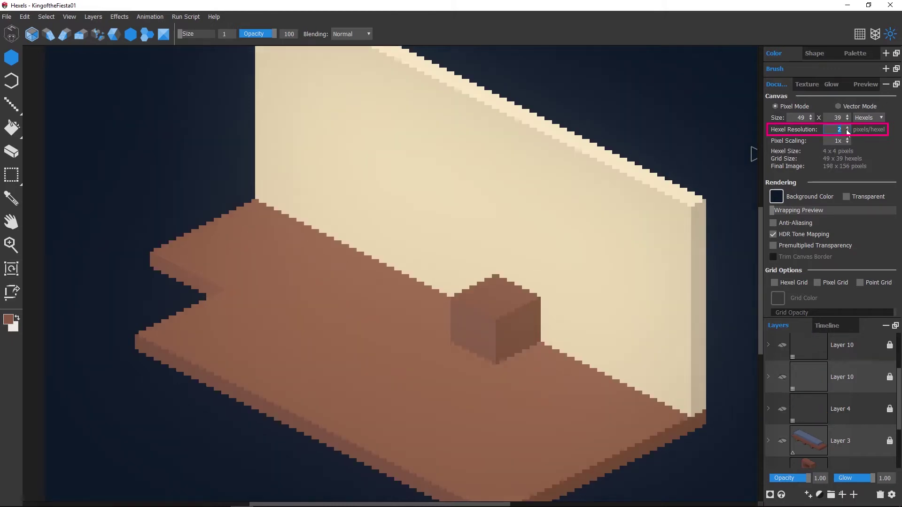
pyautogui.click(847, 131)
pyautogui.write('5')
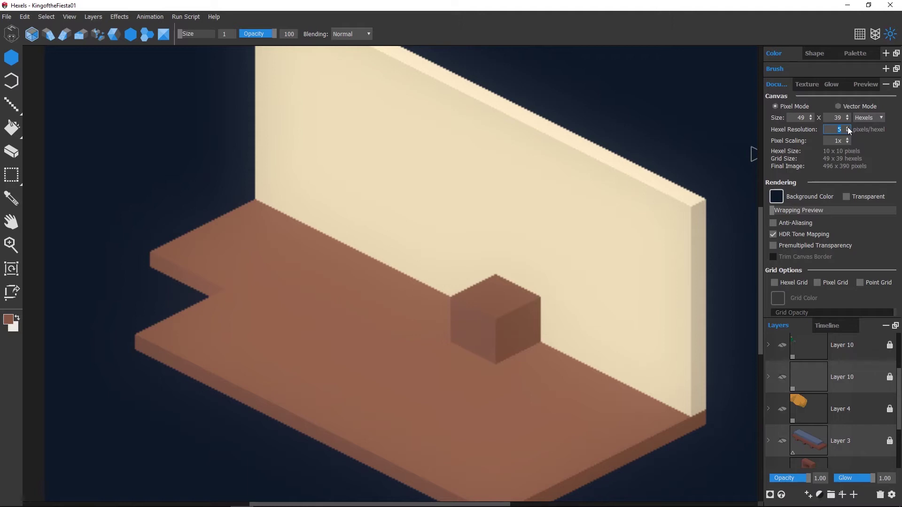
pyautogui.write('8')
pyautogui.press('Return')
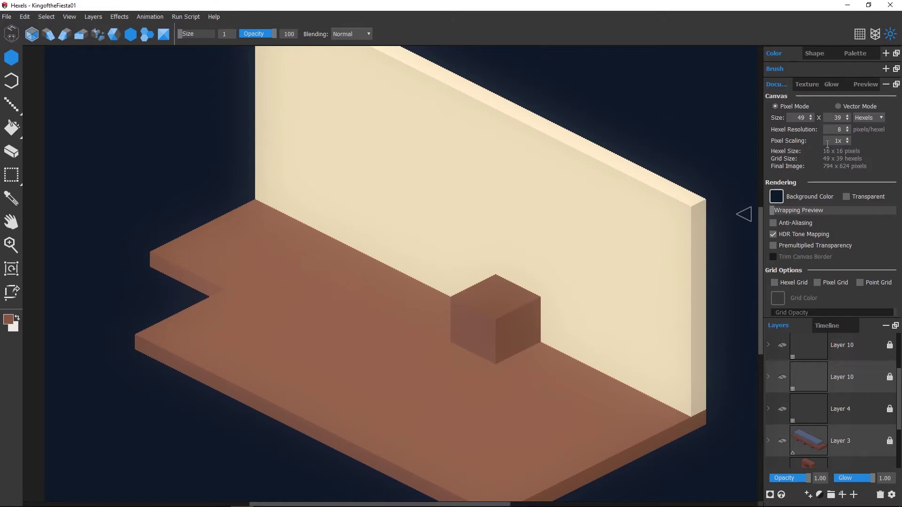
pyautogui.click(880, 119)
pyautogui.click(877, 134)
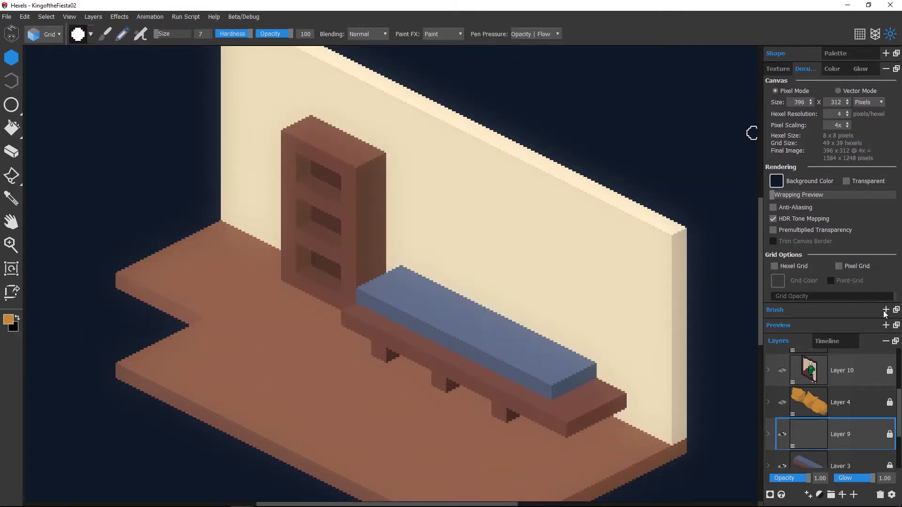
# - Show the brush settings in place of the document settings and try the canvas grid overlays
pyautogui.click(885, 310)
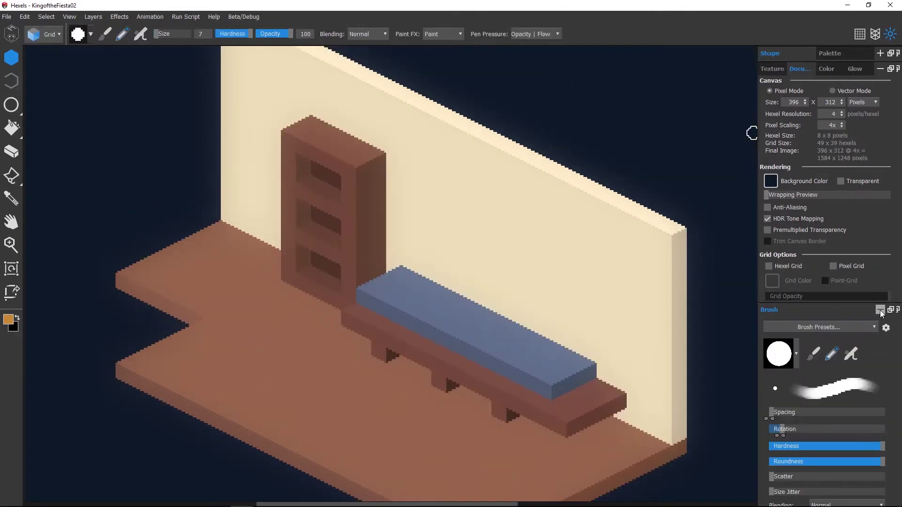
pyautogui.click(879, 70)
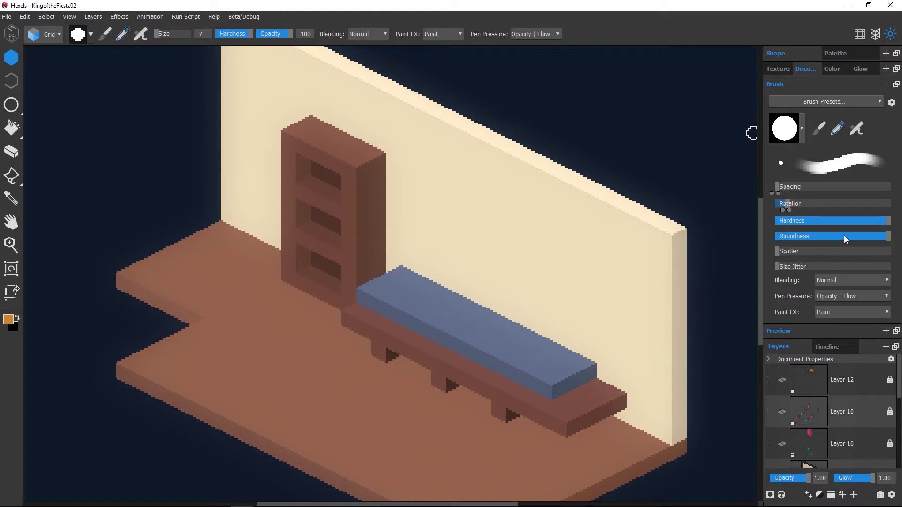
pyautogui.click(862, 35)
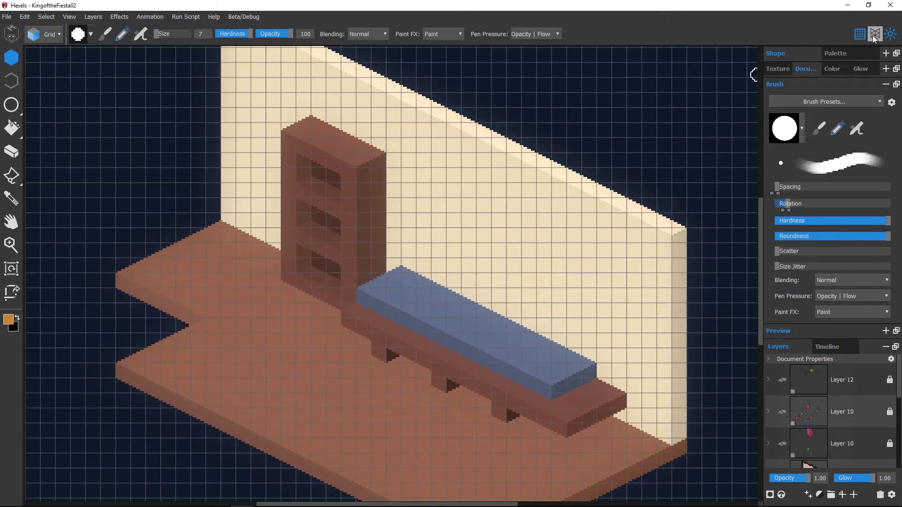
pyautogui.click(874, 35)
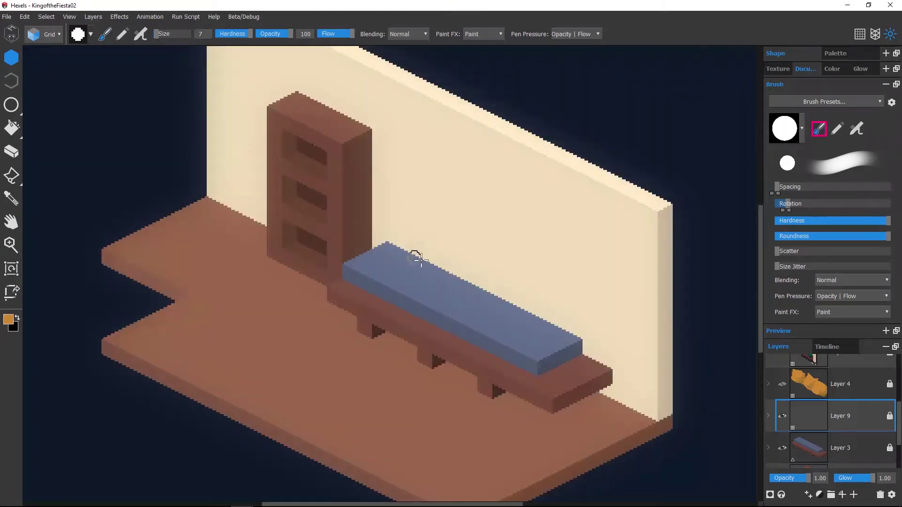
# - Try orange test strokes on the empty layer above the bench with the soft brush and the pencil
pyautogui.moveTo(417, 257)
pyautogui.mouseDown()
pyautogui.moveTo(427, 230)
pyautogui.moveTo(434, 254)
pyautogui.moveTo(441, 225)
pyautogui.moveTo(459, 263)
pyautogui.moveTo(428, 222)
pyautogui.mouseUp()
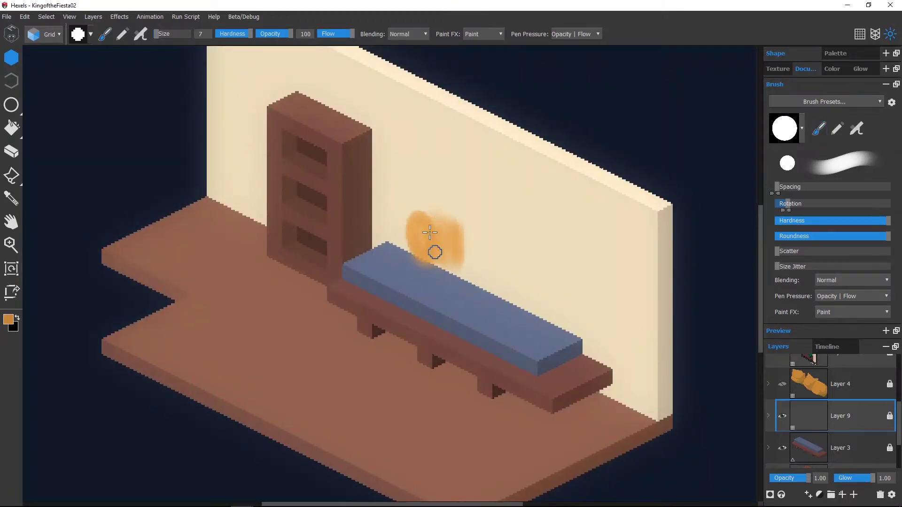
pyautogui.click(836, 128)
pyautogui.moveTo(495, 258)
pyautogui.mouseDown()
pyautogui.moveTo(487, 274)
pyautogui.moveTo(485, 253)
pyautogui.moveTo(509, 252)
pyautogui.moveTo(517, 295)
pyautogui.moveTo(561, 266)
pyautogui.moveTo(568, 316)
pyautogui.moveTo(579, 305)
pyautogui.moveTo(560, 315)
pyautogui.moveTo(535, 303)
pyautogui.moveTo(545, 306)
pyautogui.mouseUp()
# - Paint orange pillows in a row along the blue cushion of the bench
pyautogui.click(857, 129)
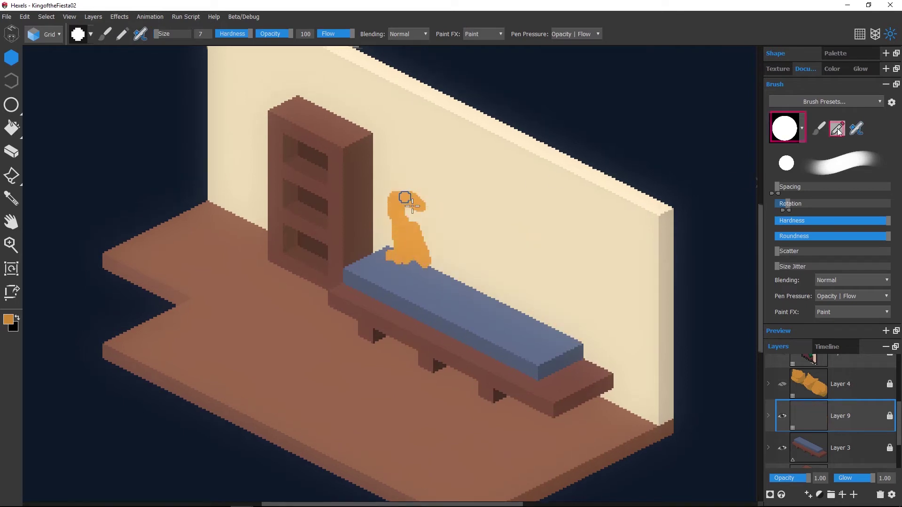
pyautogui.moveTo(409, 197)
pyautogui.mouseDown()
pyautogui.moveTo(389, 240)
pyautogui.moveTo(450, 231)
pyautogui.moveTo(397, 235)
pyautogui.moveTo(385, 251)
pyautogui.moveTo(411, 270)
pyautogui.moveTo(366, 190)
pyautogui.moveTo(477, 214)
pyautogui.moveTo(450, 277)
pyautogui.moveTo(489, 291)
pyautogui.moveTo(515, 255)
pyautogui.moveTo(497, 253)
pyautogui.moveTo(495, 299)
pyautogui.moveTo(574, 284)
pyautogui.moveTo(495, 226)
pyautogui.moveTo(420, 192)
pyautogui.moveTo(385, 232)
pyautogui.moveTo(547, 258)
pyautogui.moveTo(522, 318)
pyautogui.moveTo(488, 305)
pyautogui.moveTo(559, 388)
pyautogui.moveTo(458, 244)
pyautogui.moveTo(434, 264)
pyautogui.moveTo(434, 286)
pyautogui.moveTo(423, 280)
pyautogui.moveTo(452, 259)
pyautogui.moveTo(447, 270)
pyautogui.moveTo(464, 301)
pyautogui.moveTo(475, 295)
pyautogui.moveTo(464, 281)
pyautogui.moveTo(558, 327)
pyautogui.mouseUp()
pyautogui.moveTo(400, 264)
pyautogui.mouseDown()
pyautogui.moveTo(431, 260)
pyautogui.moveTo(418, 269)
pyautogui.moveTo(445, 224)
pyautogui.moveTo(421, 252)
pyautogui.moveTo(395, 239)
pyautogui.moveTo(432, 233)
pyautogui.moveTo(380, 255)
pyautogui.moveTo(446, 225)
pyautogui.moveTo(491, 318)
pyautogui.moveTo(515, 265)
pyautogui.moveTo(464, 290)
pyautogui.moveTo(478, 304)
pyautogui.mouseUp()
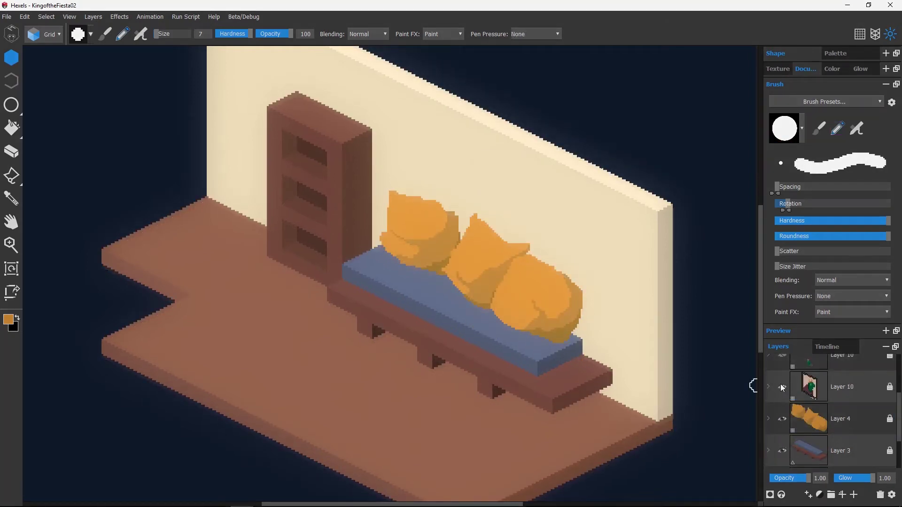
# - Show the layers holding the framed picture, the frog with its balloon, the bunting and the trailing plant
pyautogui.click(782, 386)
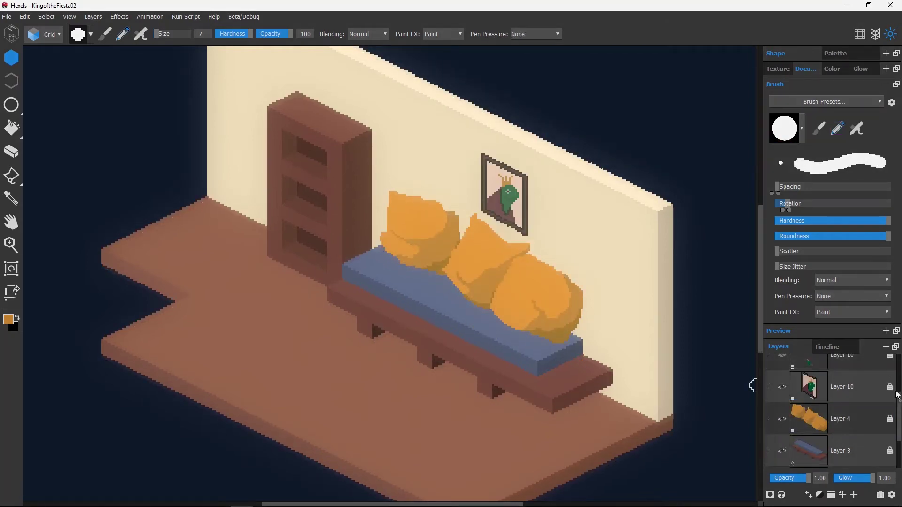
pyautogui.scroll(3, 898, 397)
pyautogui.scroll(-3, 898, 404)
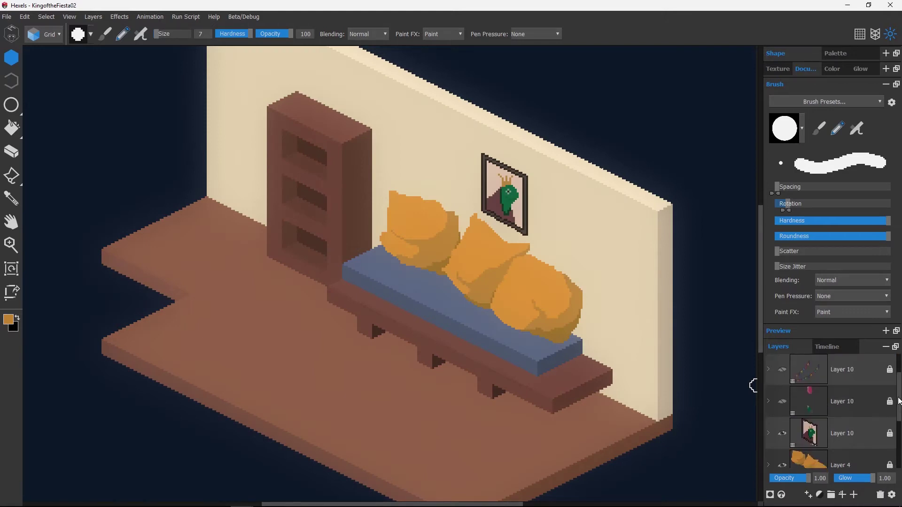
pyautogui.click(781, 402)
pyautogui.click(782, 369)
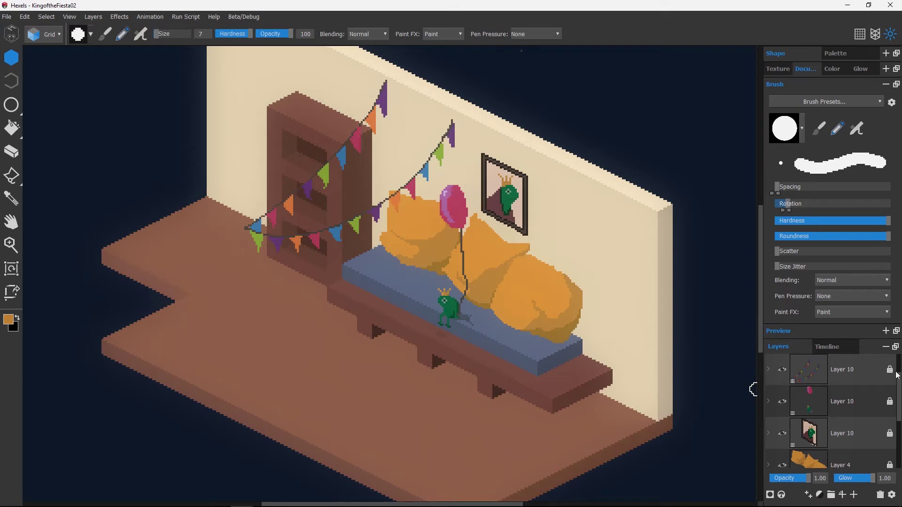
pyautogui.scroll(2, 898, 366)
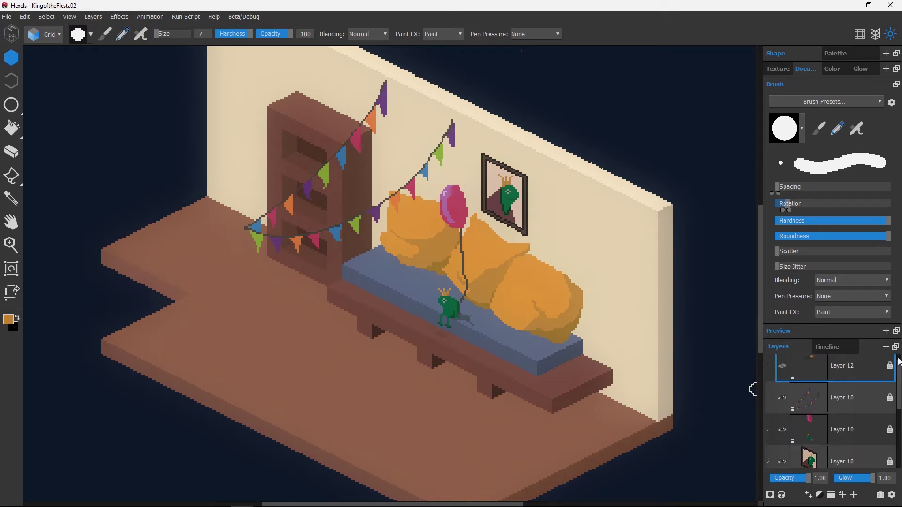
pyautogui.scroll(1, 893, 371)
pyautogui.click(783, 379)
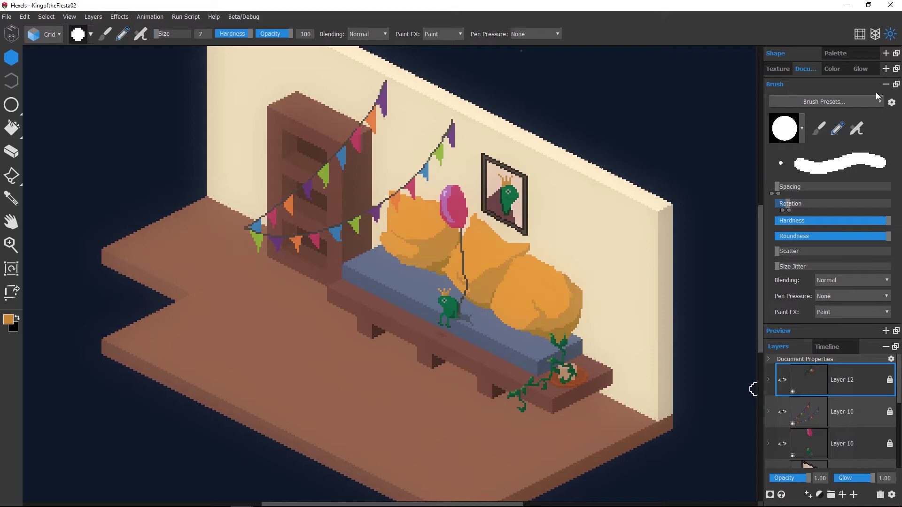
# - Import the panda photo P1263201 onto the canvas and move its layer to the top of the layer stack
pyautogui.moveTo(813, 115); pyautogui.dragTo(627, 270)
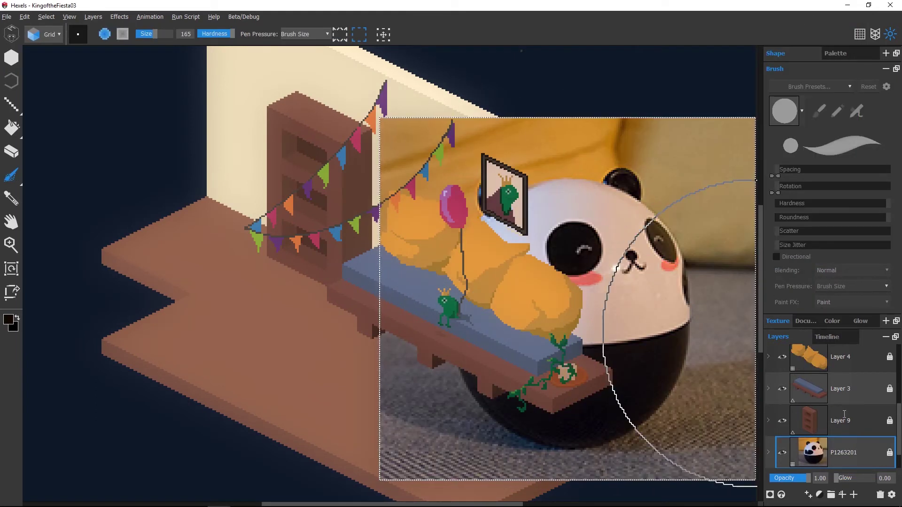
pyautogui.moveTo(858, 447); pyautogui.dragTo(849, 364)
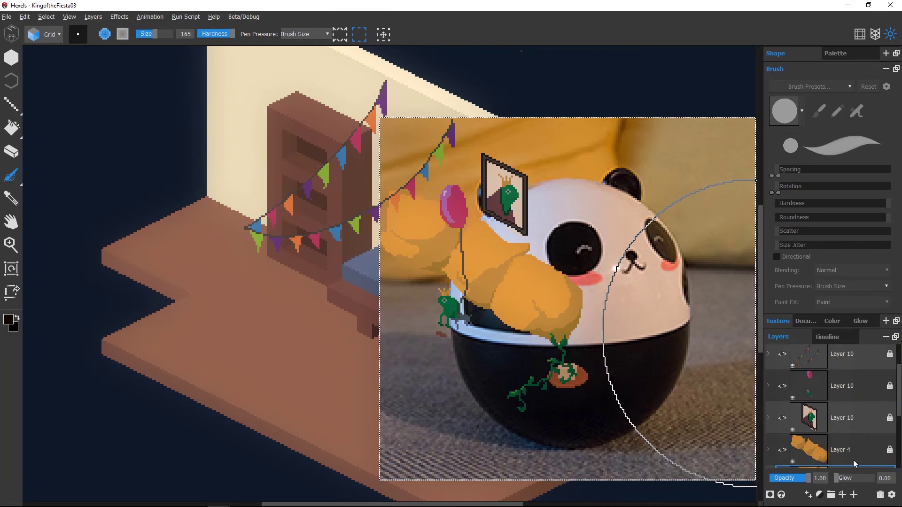
pyautogui.click(886, 69)
pyautogui.moveTo(869, 297); pyautogui.dragTo(846, 122)
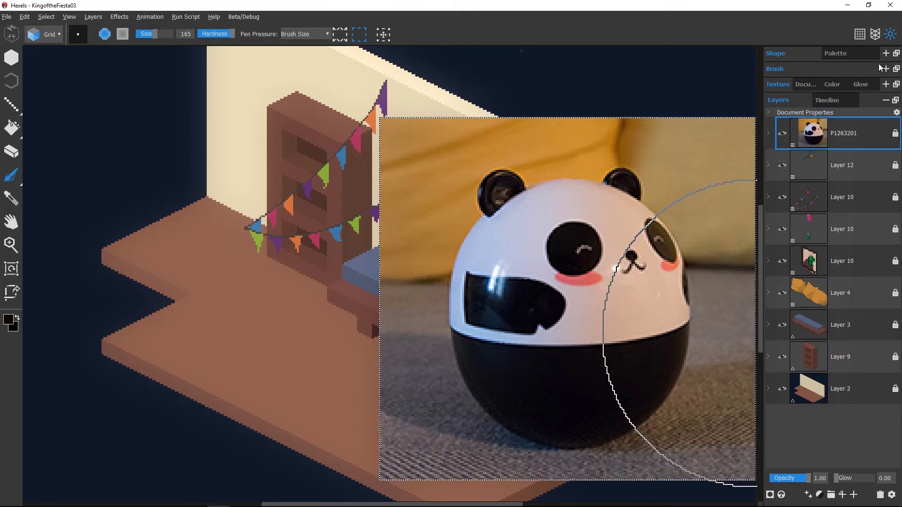
pyautogui.click(884, 69)
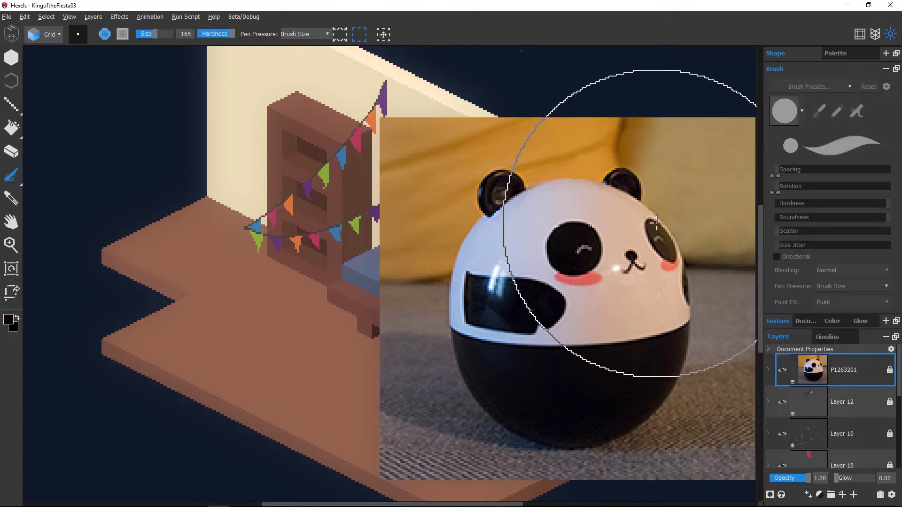
# - Scale the panda photo down uniformly to about 0.54 with the Transform tool
pyautogui.click(18, 272)
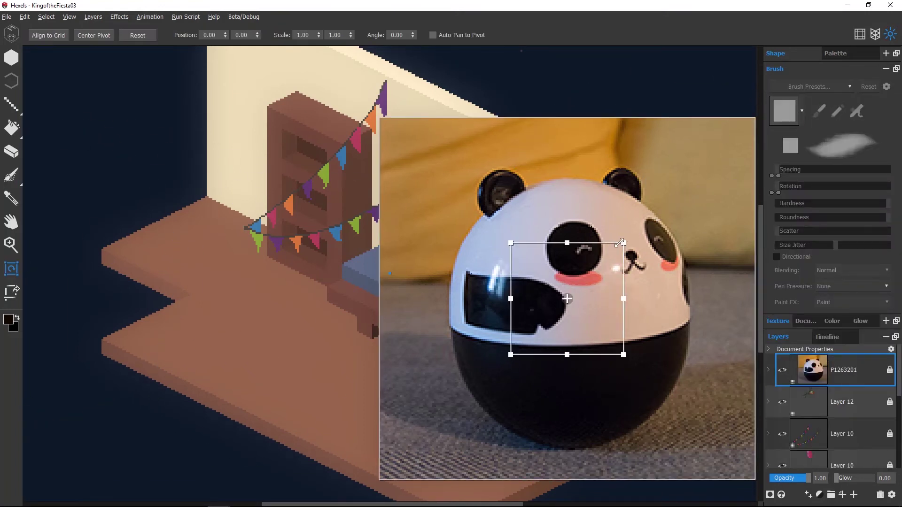
pyautogui.moveTo(619, 245)
pyautogui.mouseDown()
pyautogui.moveTo(601, 276)
pyautogui.moveTo(607, 249)
pyautogui.mouseUp()
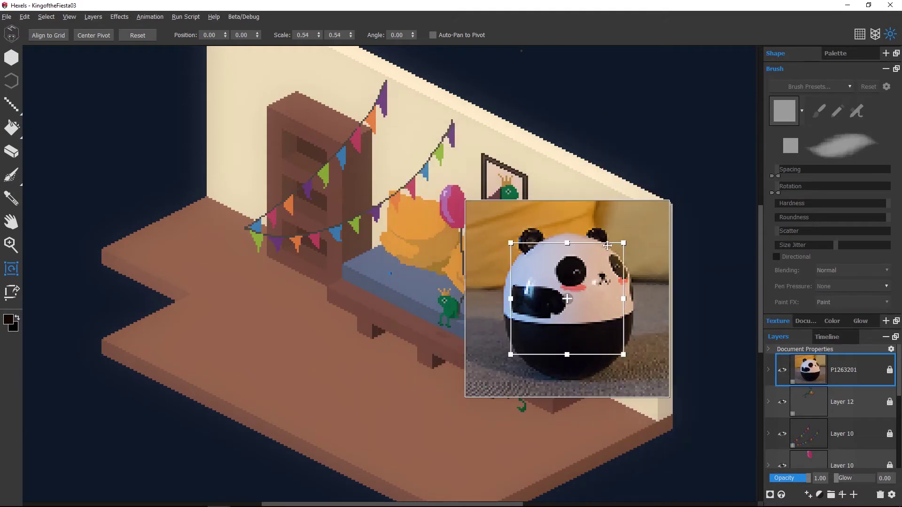